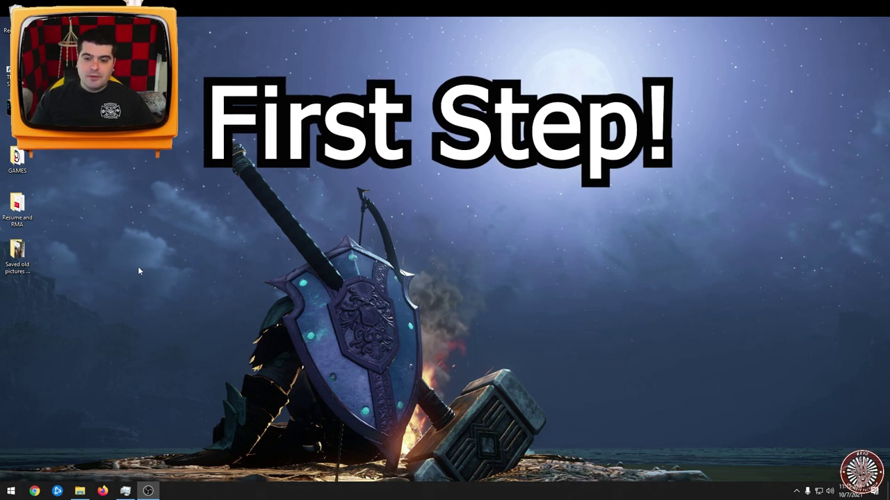
Step: Launch NVIDIA Control Panel from the tray and start adding a program under Manage 3D Settings > Program Settings
{"action": "left_click", "coordinate": [797, 493]}
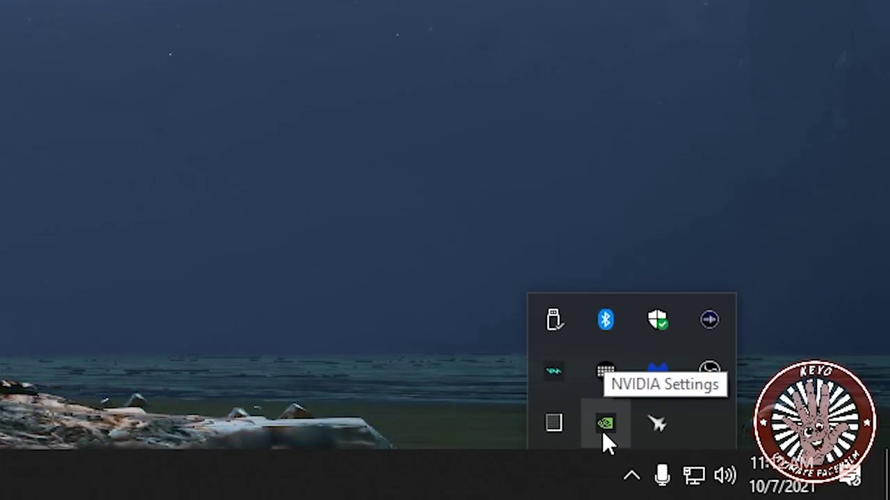
{"action": "right_click", "coordinate": [602, 426]}
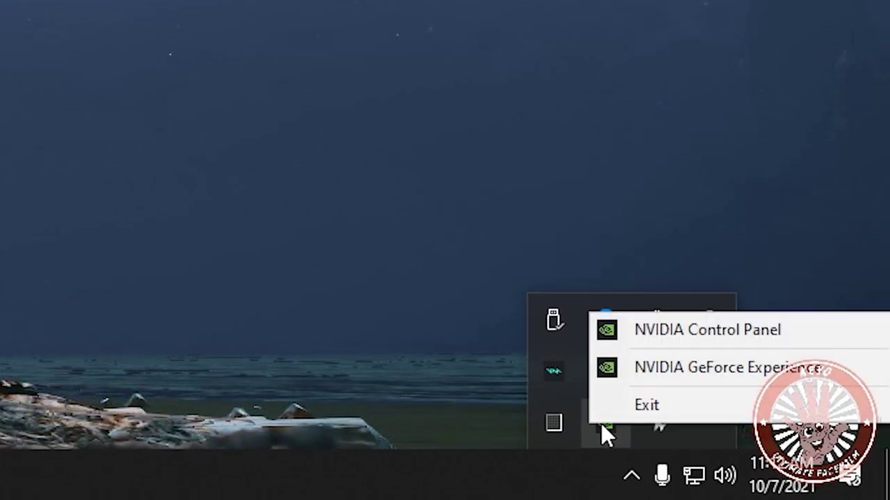
{"action": "left_click", "coordinate": [710, 330]}
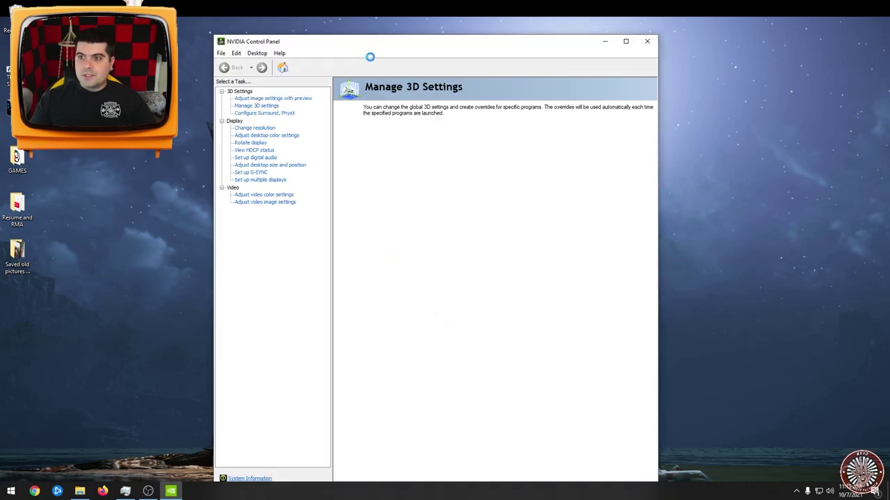
{"action": "left_click_drag", "start_coordinate": [378, 43], "coordinate": [336, 26]}
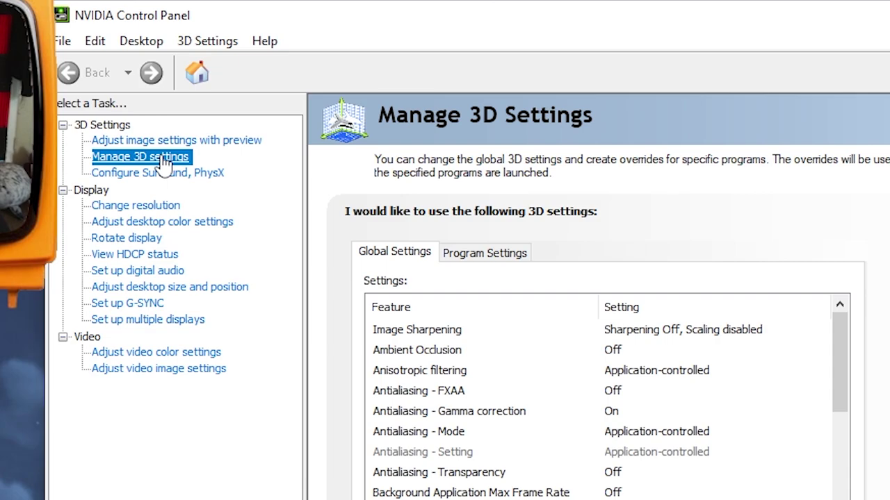
{"action": "left_click", "coordinate": [494, 252]}
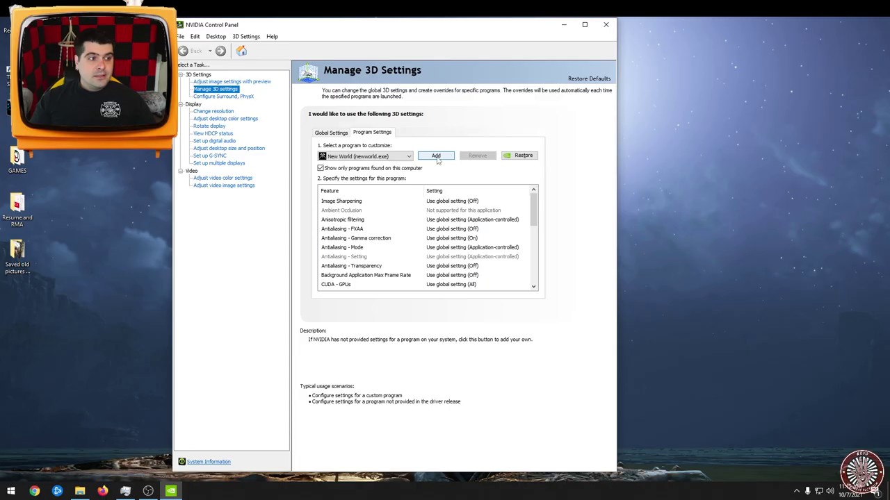
{"action": "left_click", "coordinate": [628, 306]}
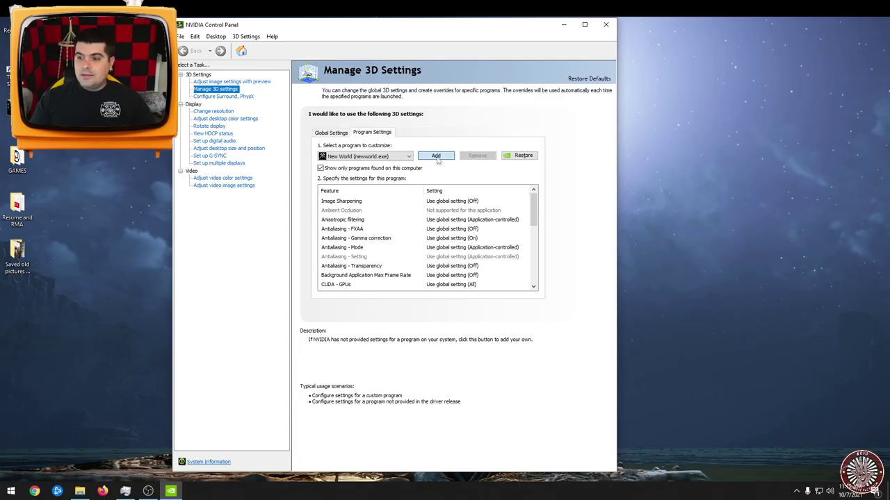
Step: Pick NewWorld from the program list and close the program picker
{"action": "left_click_drag", "start_coordinate": [406, 116], "coordinate": [184, 98]}
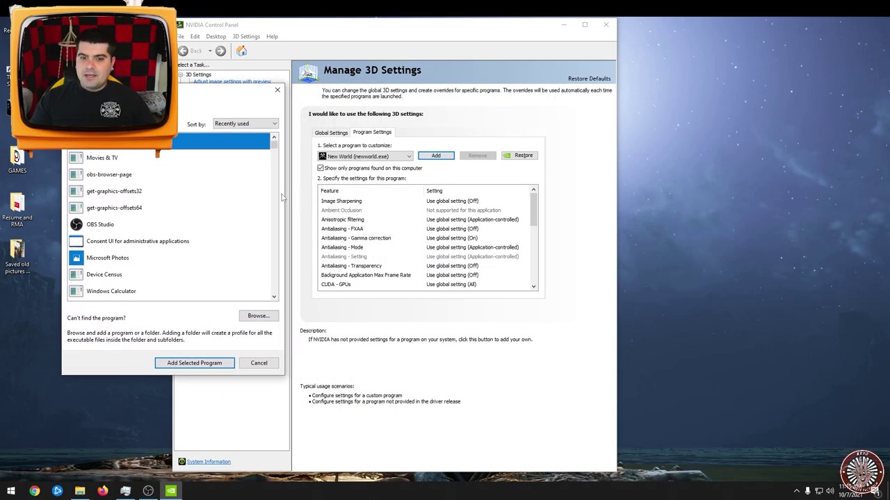
{"action": "scroll", "coordinate": [215, 201], "scroll_direction": "down", "scroll_amount": 10}
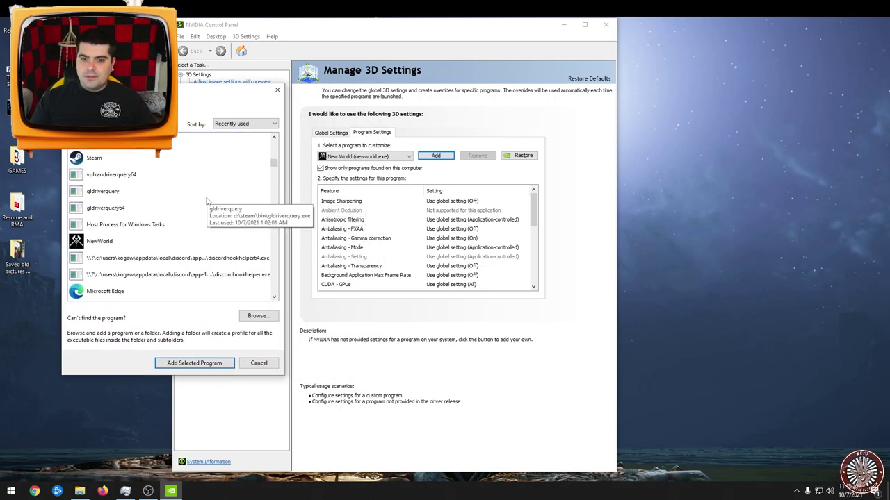
{"action": "scroll", "coordinate": [207, 201], "scroll_direction": "down", "scroll_amount": 1}
{"action": "left_click", "coordinate": [120, 195]}
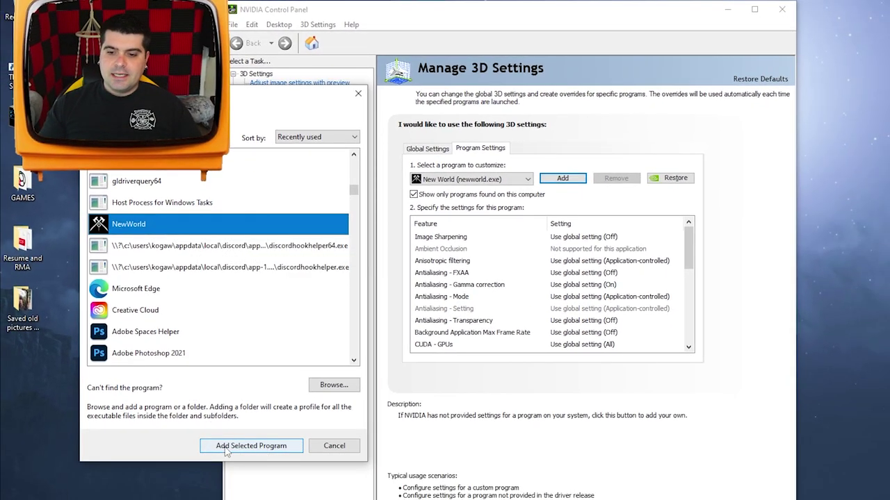
{"action": "left_click", "coordinate": [328, 449]}
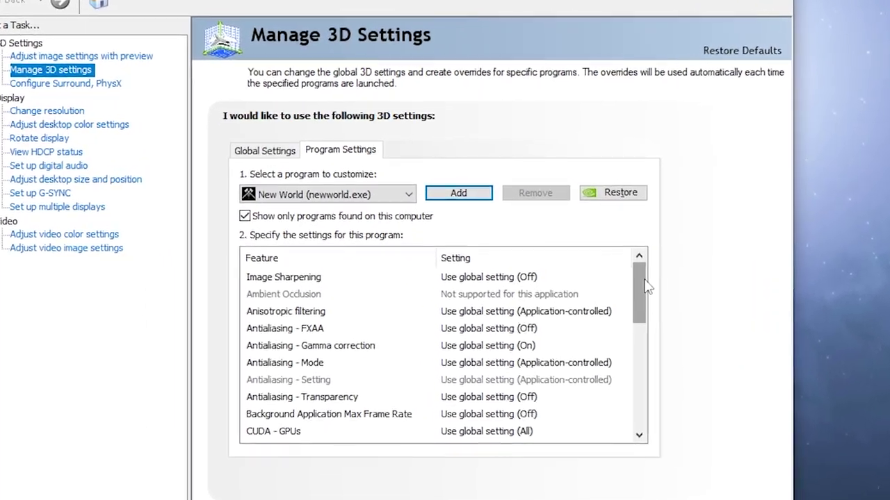
Step: Confirm New World's Max Frame Rate setting stays On at 60 FPS
{"action": "left_click_drag", "start_coordinate": [636, 282], "coordinate": [635, 325]}
{"action": "left_click", "coordinate": [271, 367]}
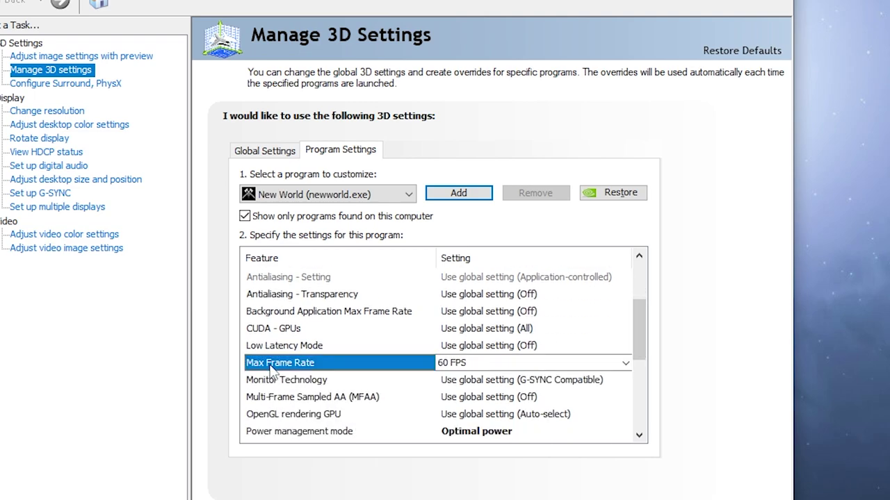
{"action": "left_click", "coordinate": [541, 366]}
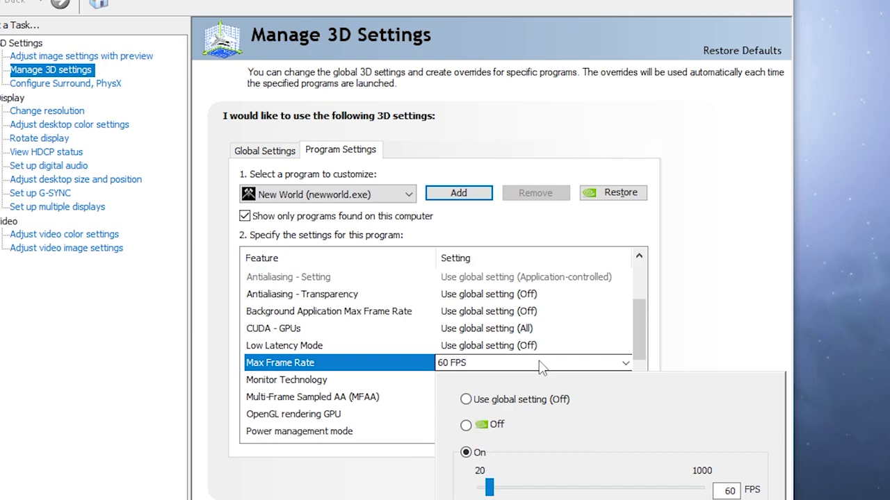
{"action": "left_click", "coordinate": [241, 364]}
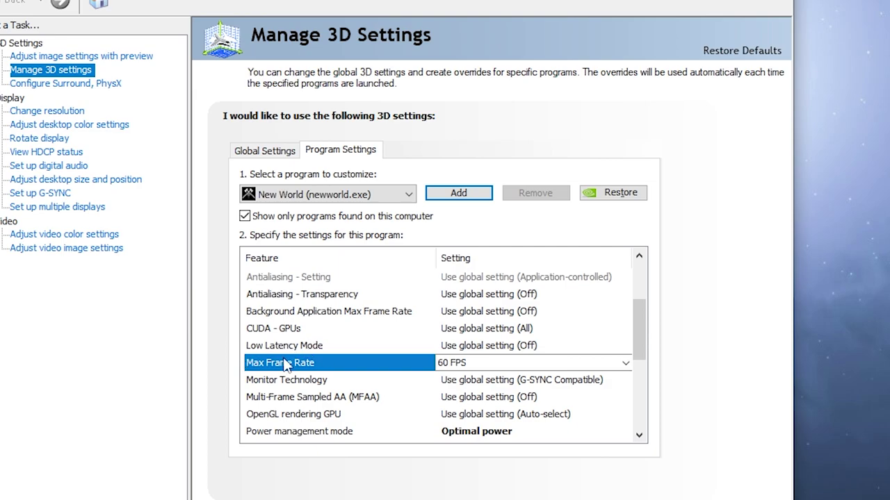
Step: Set New World's Power management mode to Optimal power and close NVIDIA Control Panel
{"action": "scroll", "coordinate": [637, 337], "scroll_direction": "down", "scroll_amount": 2}
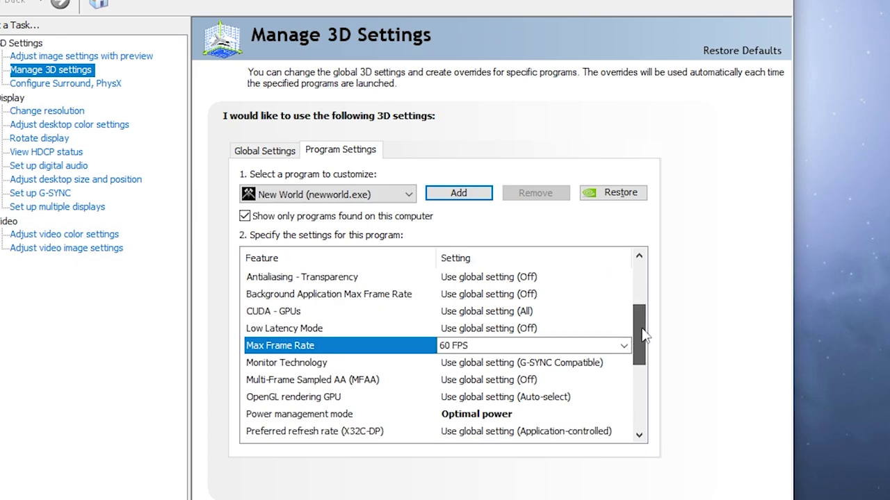
{"action": "scroll", "coordinate": [636, 349], "scroll_direction": "down", "scroll_amount": 2}
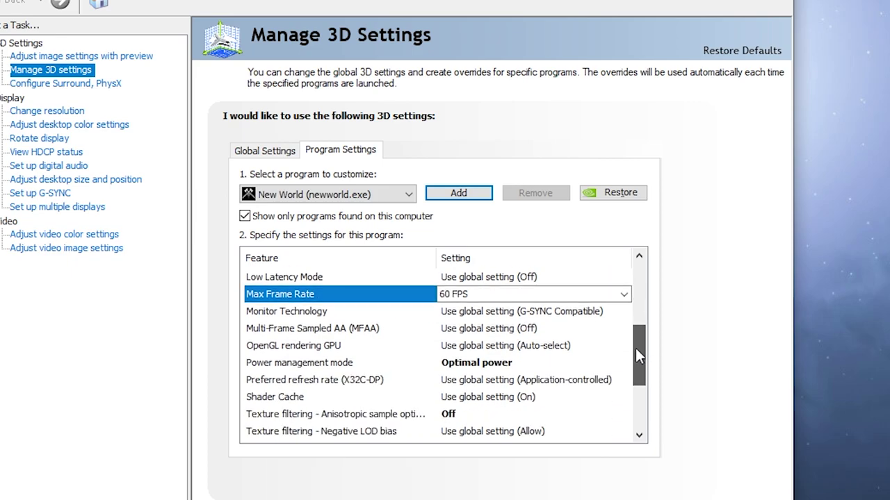
{"action": "left_click", "coordinate": [299, 364]}
{"action": "left_click", "coordinate": [518, 365]}
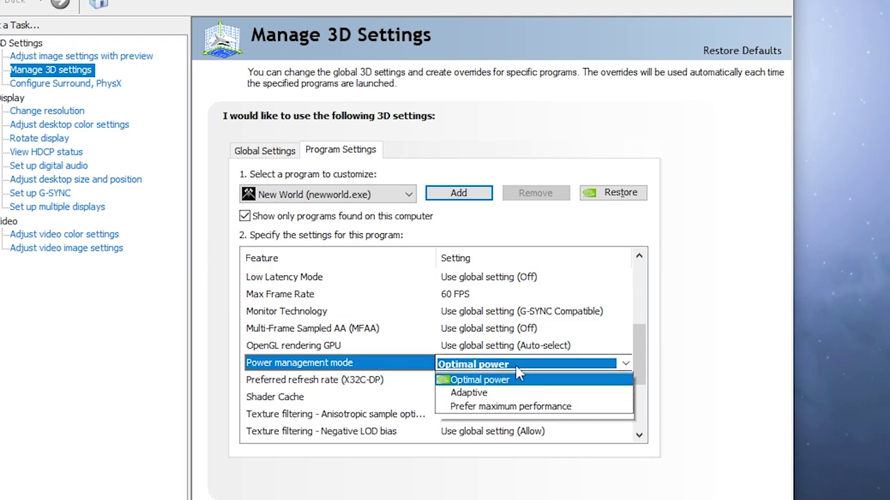
{"action": "left_click", "coordinate": [496, 394]}
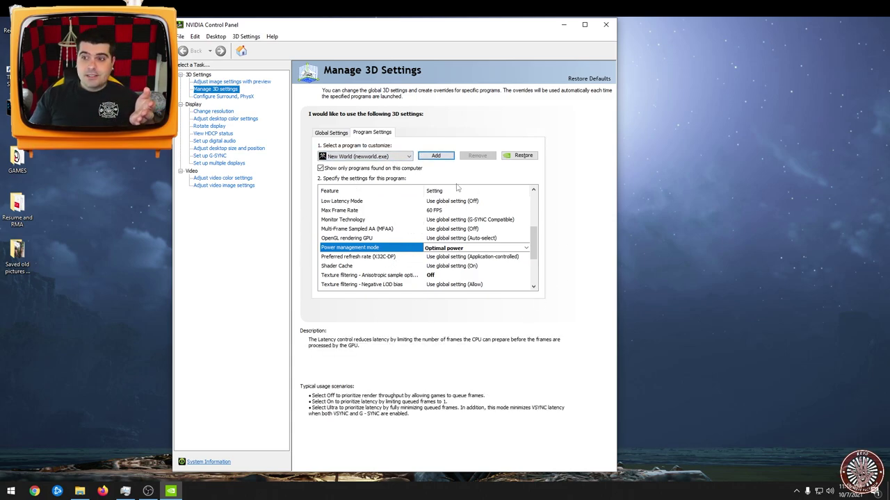
{"action": "left_click", "coordinate": [606, 24]}
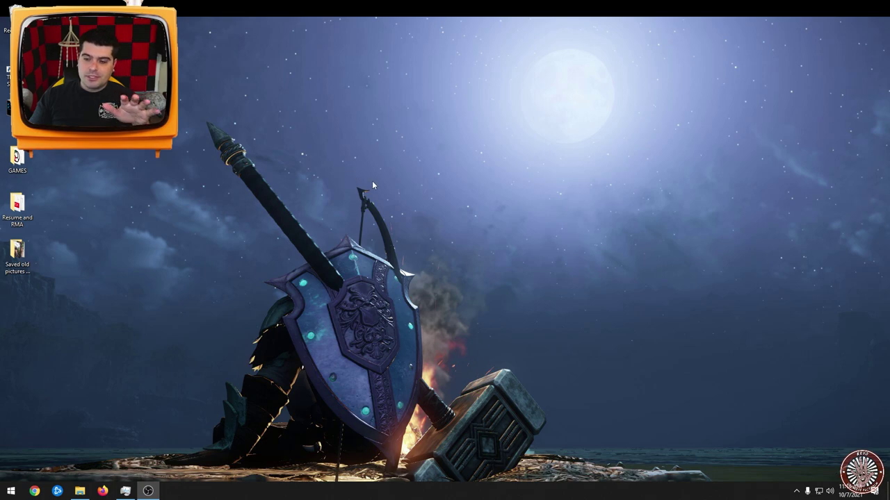
{"action": "left_click", "coordinate": [797, 491]}
{"action": "left_click", "coordinate": [805, 472]}
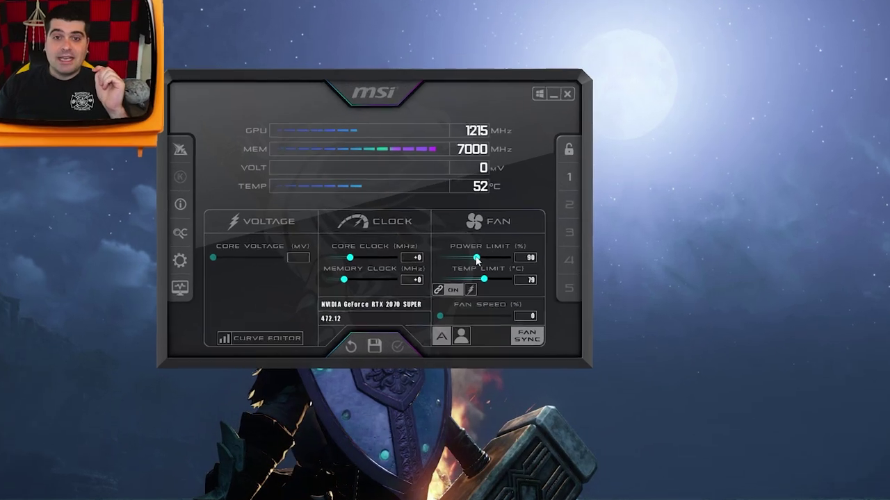
{"action": "mouse_move", "coordinate": [477, 260]}
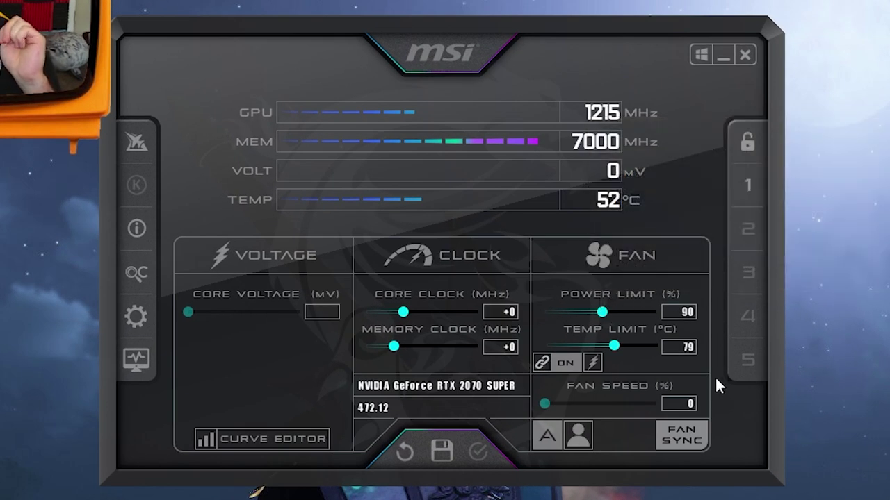
{"action": "mouse_move", "coordinate": [726, 375]}
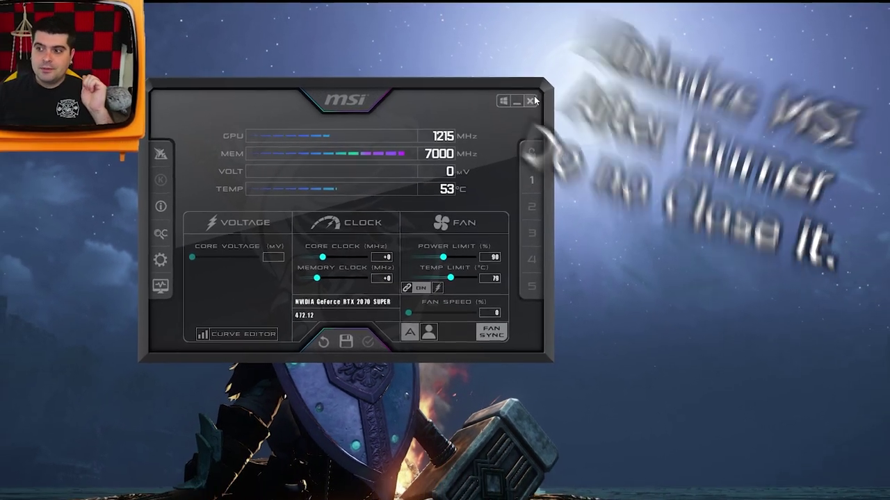
{"action": "left_click", "coordinate": [531, 101]}
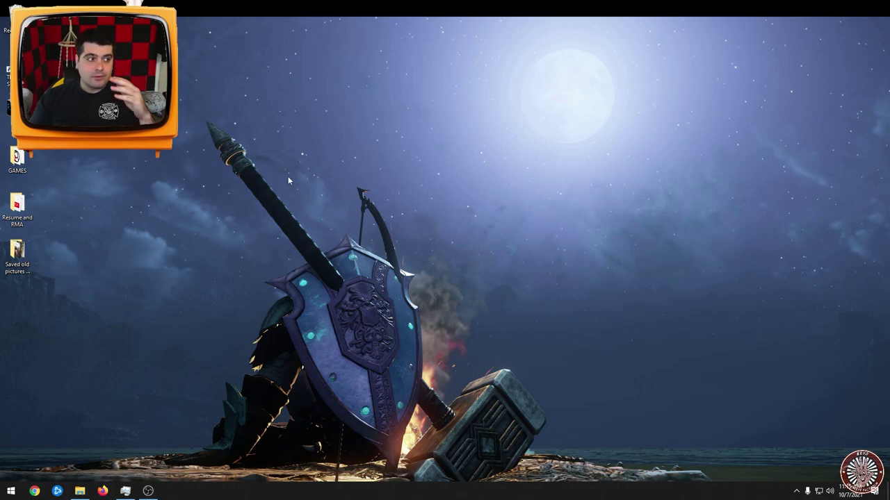
Step: Open the desktop GAMES folder of game shortcuts to launch New World
{"action": "double_click", "coordinate": [6, 159]}
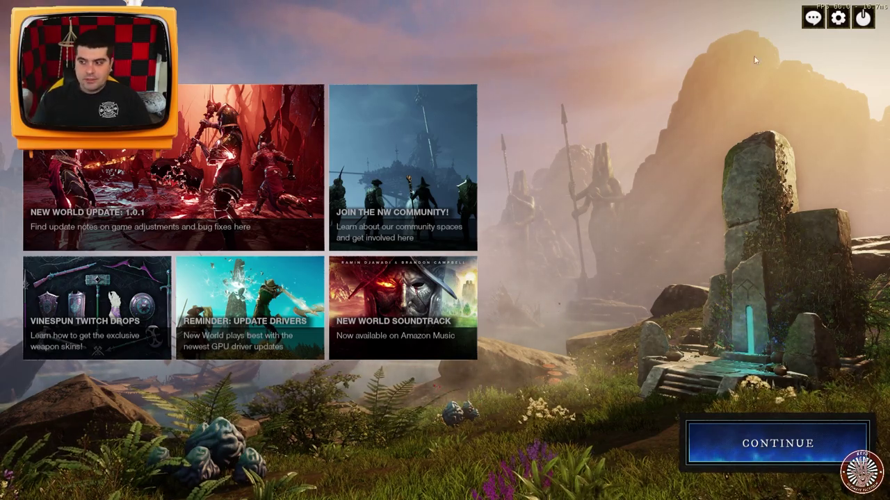
Step: Continue past the news to character selection and open the Visuals settings page
{"action": "left_click", "coordinate": [749, 439]}
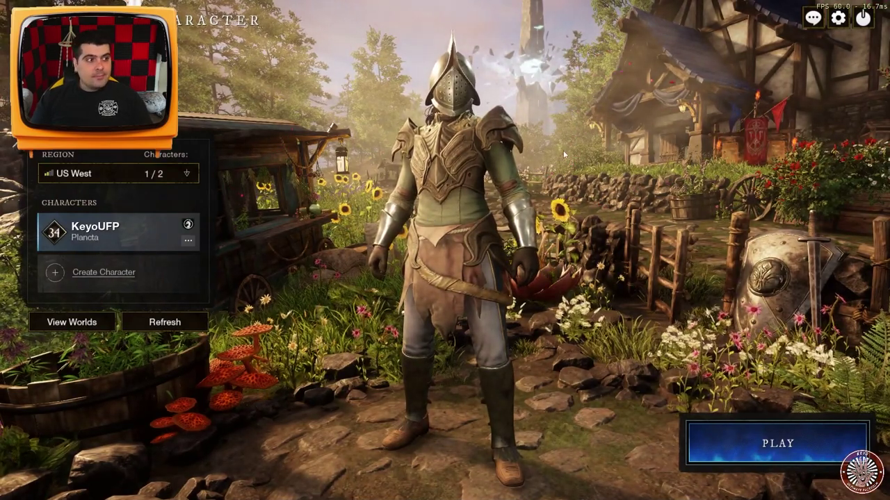
{"action": "left_click", "coordinate": [837, 17]}
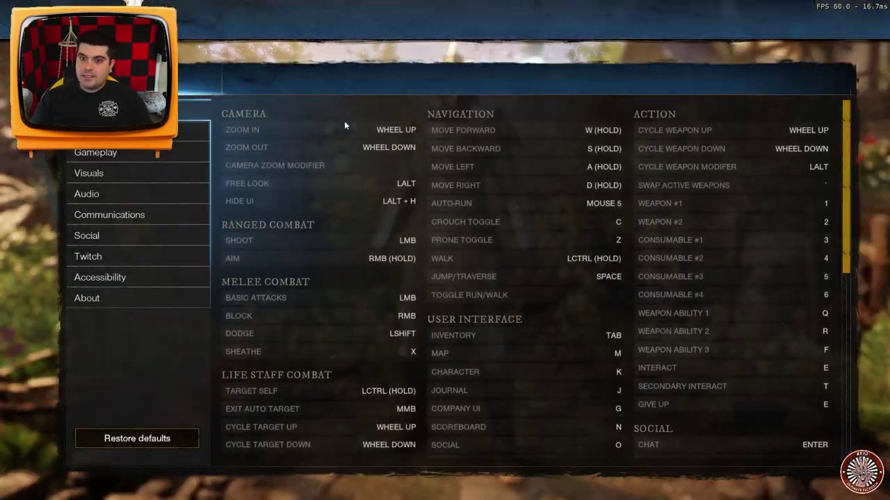
{"action": "left_click", "coordinate": [97, 173]}
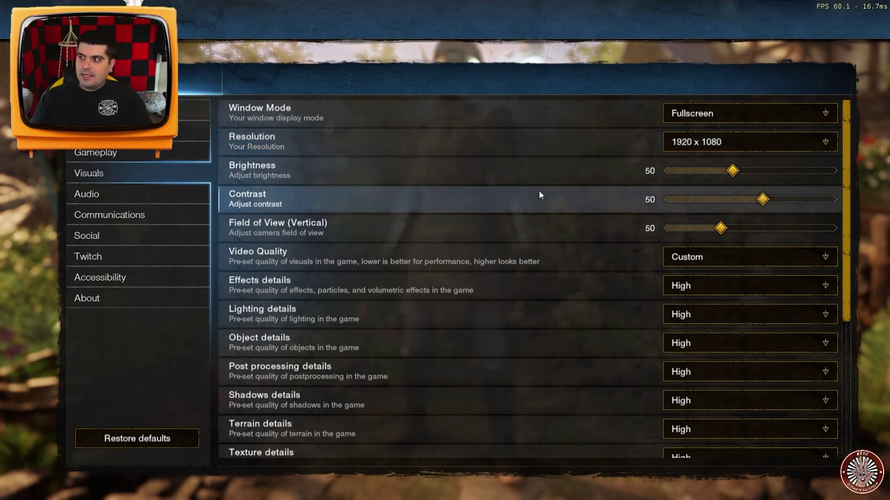
Step: Switch V-Sync to Off in the Visuals settings, leaving Max FPS at 60 fps
{"action": "scroll", "coordinate": [543, 191], "scroll_direction": "down", "scroll_amount": 4}
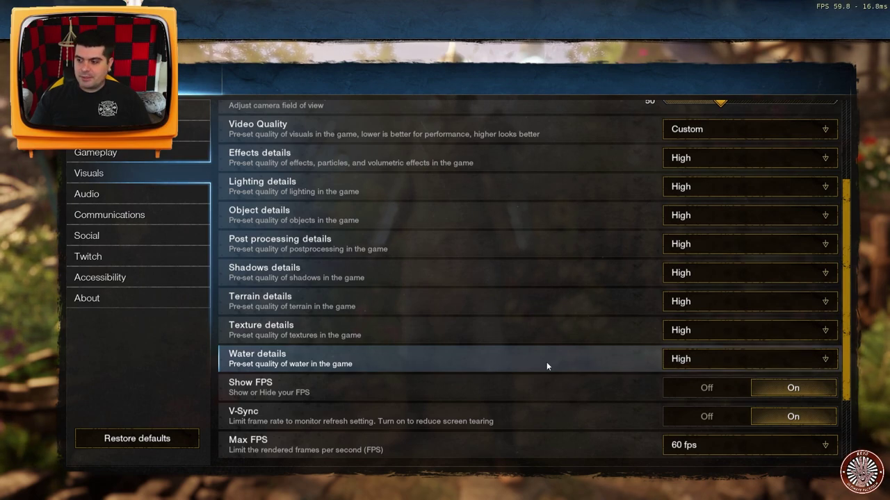
{"action": "scroll", "coordinate": [515, 368], "scroll_direction": "down", "scroll_amount": 2}
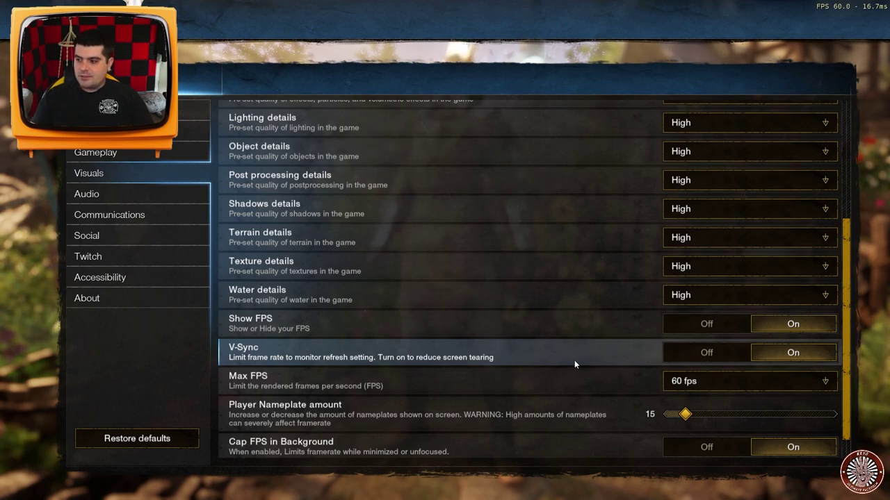
{"action": "left_click", "coordinate": [705, 353]}
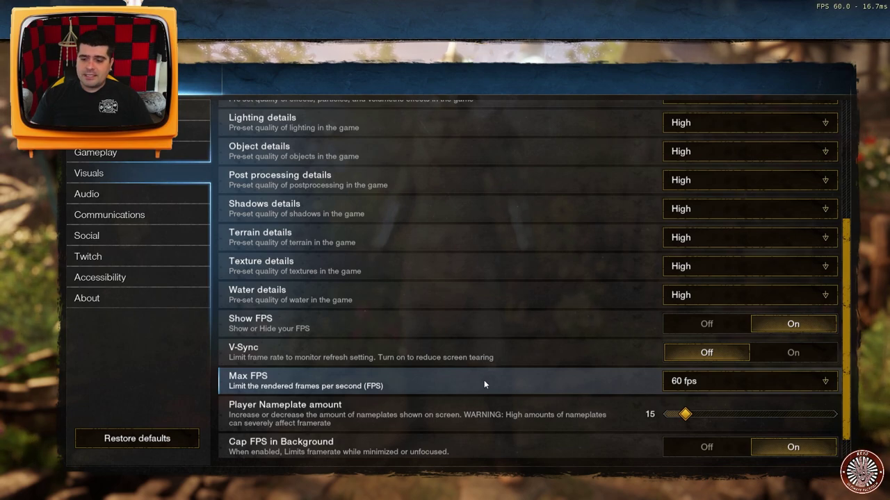
{"action": "scroll", "coordinate": [483, 380], "scroll_direction": "down", "scroll_amount": 1}
{"action": "scroll", "coordinate": [468, 393], "scroll_direction": "up", "scroll_amount": 8}
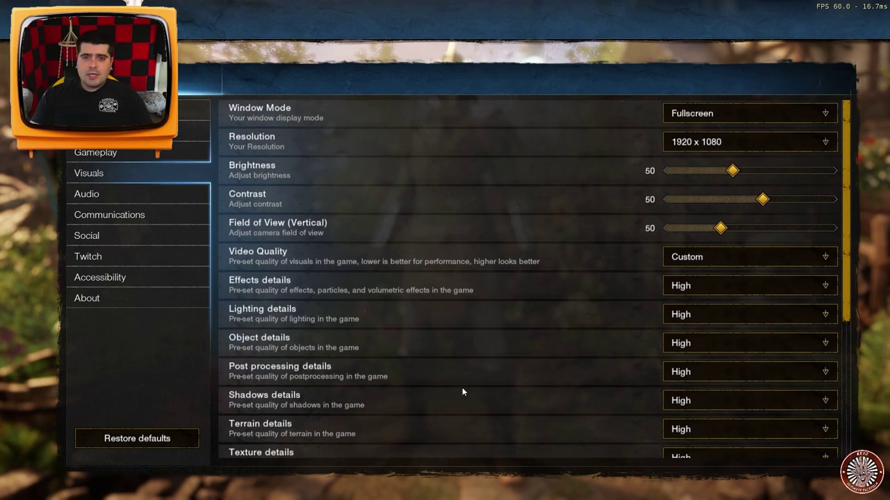
Step: Close New World's settings menu with Escape
{"action": "key", "text": "Escape"}
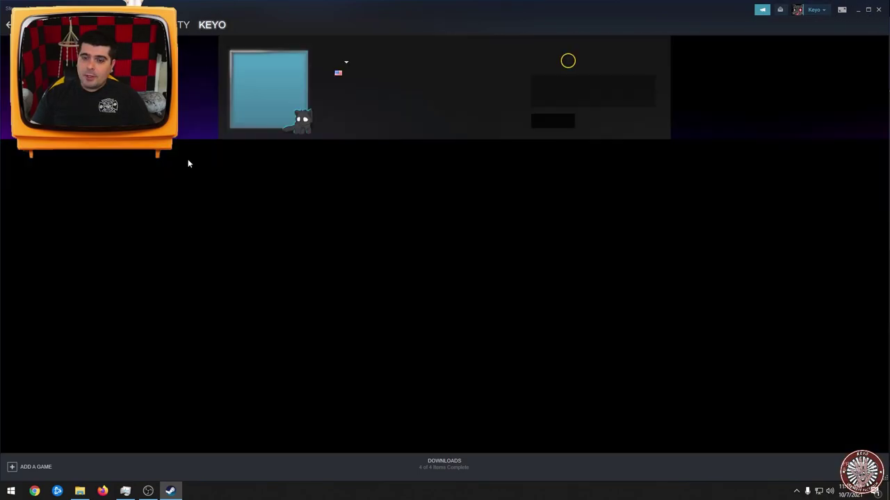
Step: Scroll to Recent Activity and highlight New World's 102 hrs on record
{"action": "scroll", "coordinate": [242, 264], "scroll_direction": "down", "scroll_amount": 3}
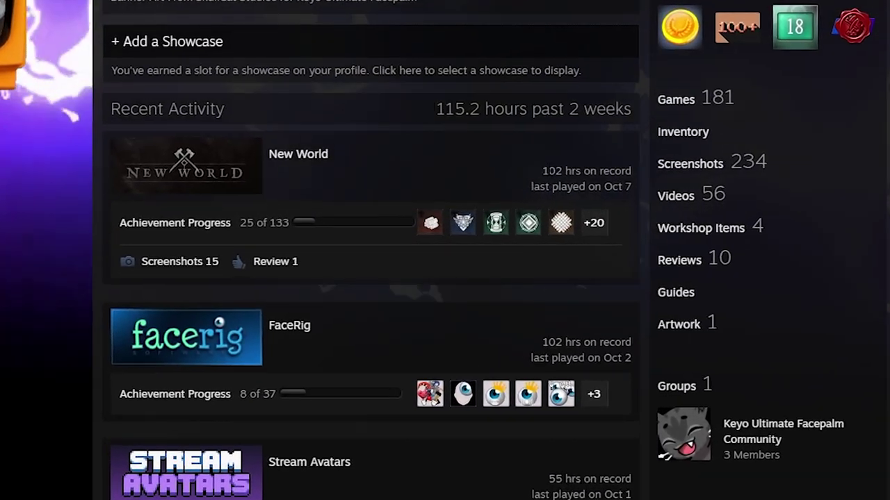
{"action": "left_click_drag", "start_coordinate": [542, 170], "coordinate": [615, 170]}
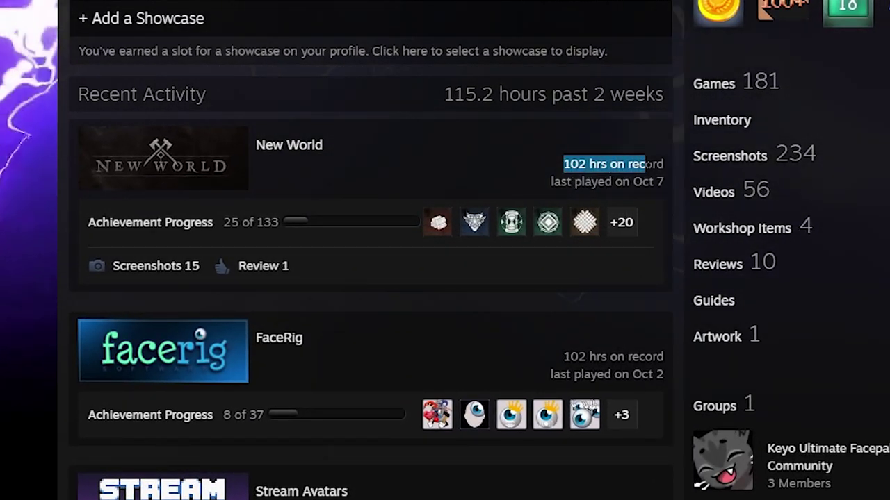
{"action": "left_click", "coordinate": [364, 153]}
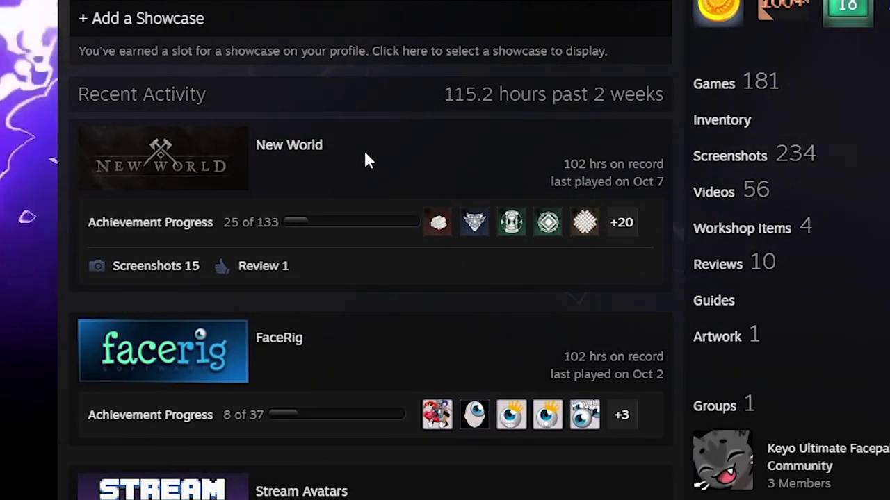